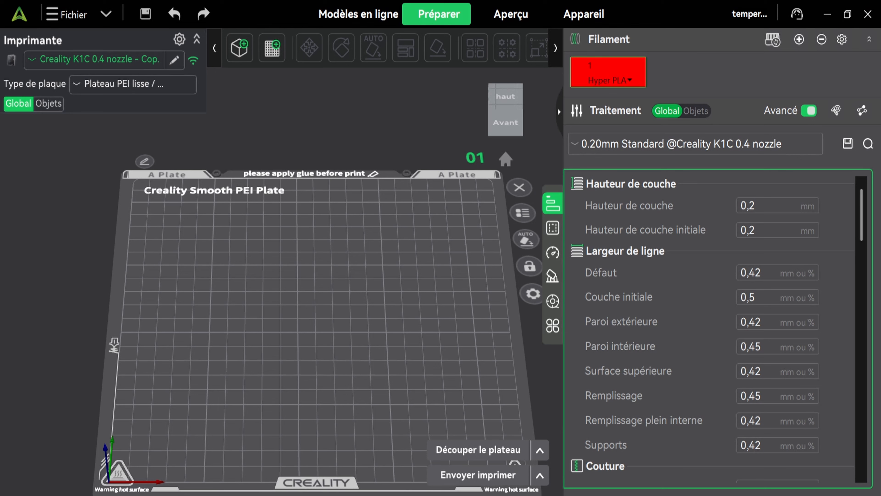
Change the filament preset to Generic PLA.
left_click(630, 81)
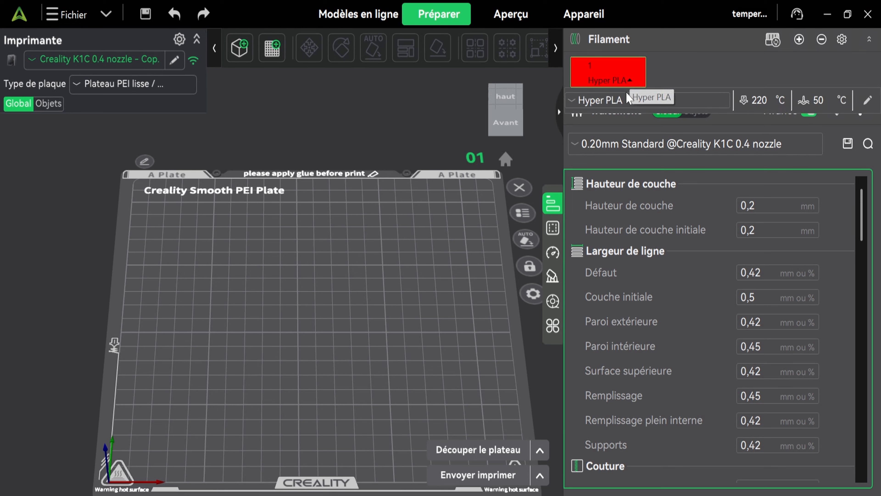
left_click(627, 100)
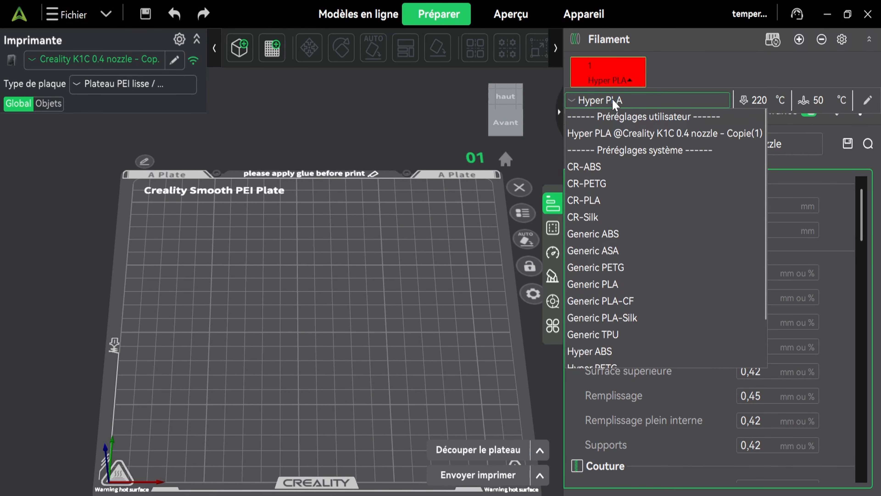
left_click(616, 288)
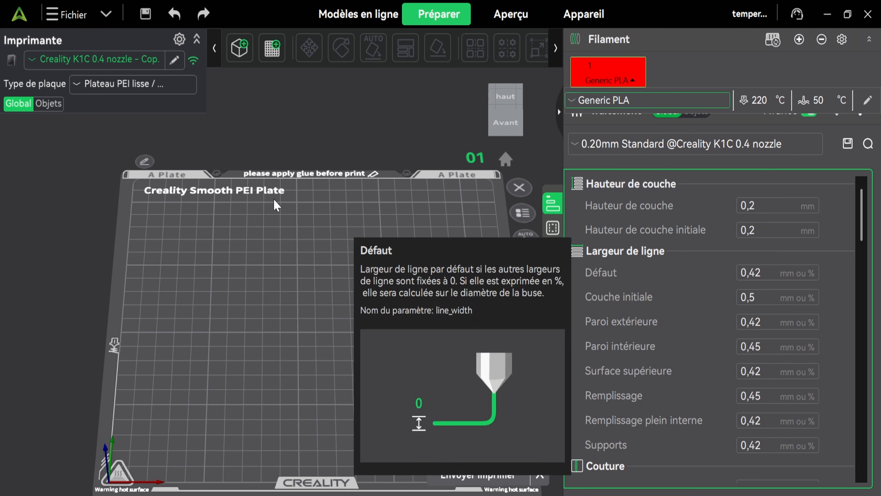
Generate a PLA temperature calibration tower from 230 °C down to 190 °C with the bed at 50 °C.
left_click(106, 15)
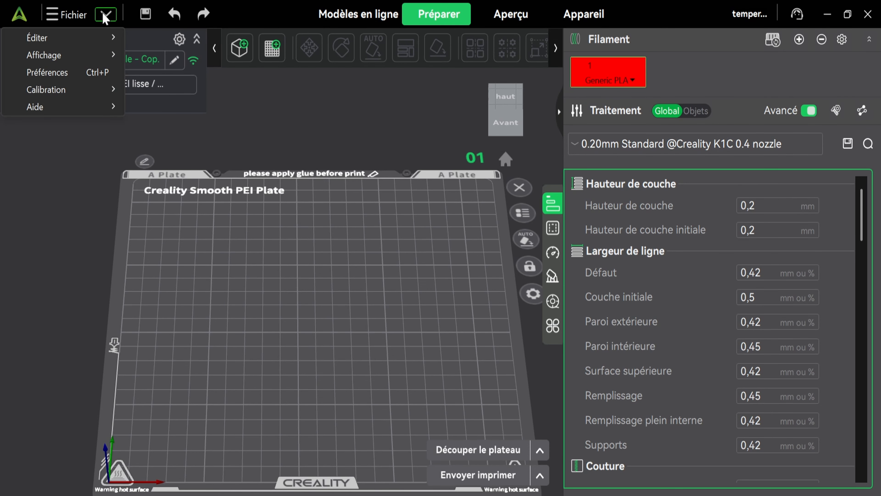
mouse_move(101, 90)
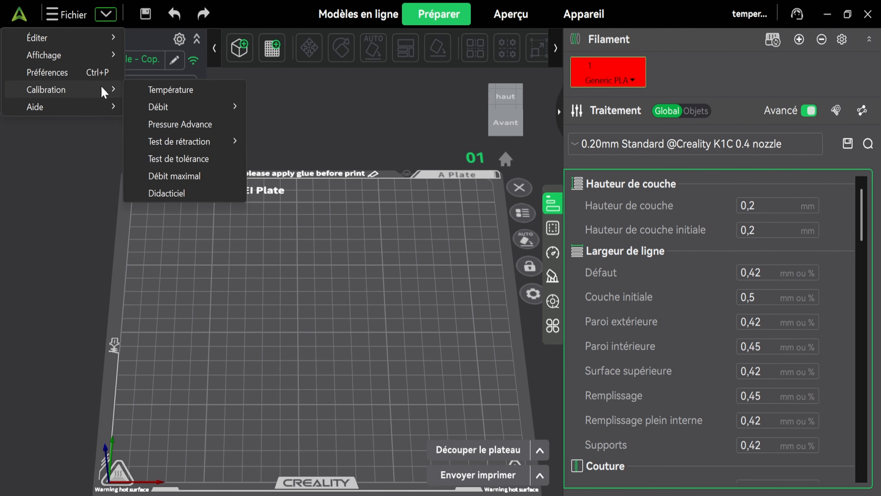
left_click(178, 91)
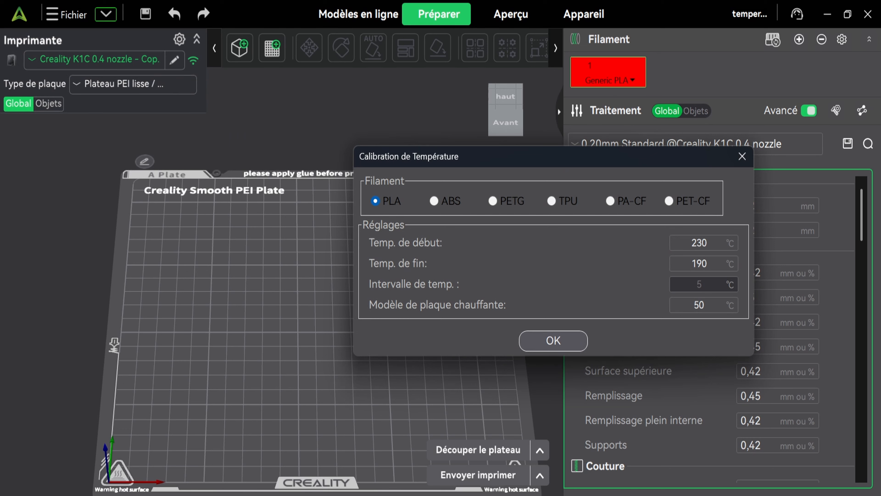
double_click(699, 243)
double_click(699, 263)
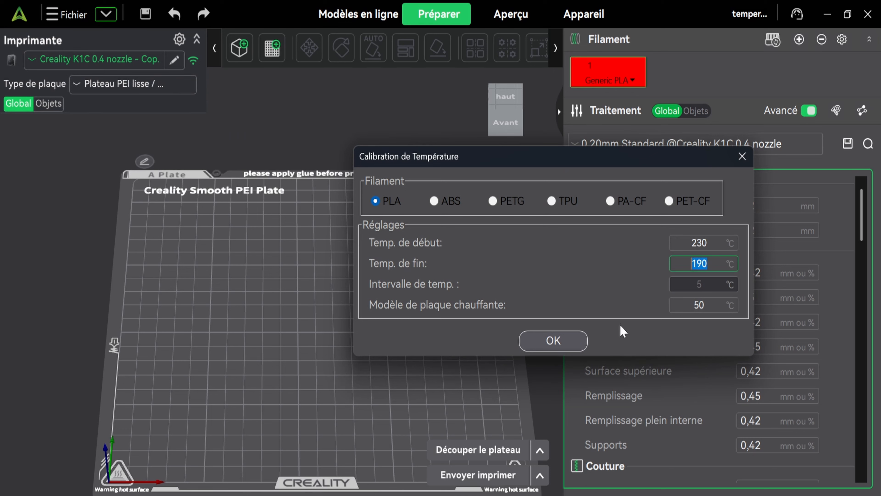
double_click(699, 305)
left_click(562, 343)
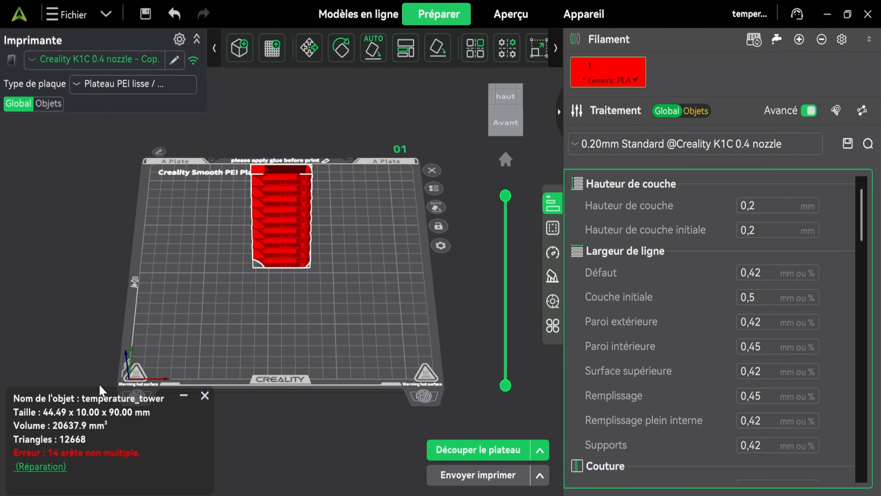
Repair the temperature tower's mesh errors and slice the plate.
left_click(44, 469)
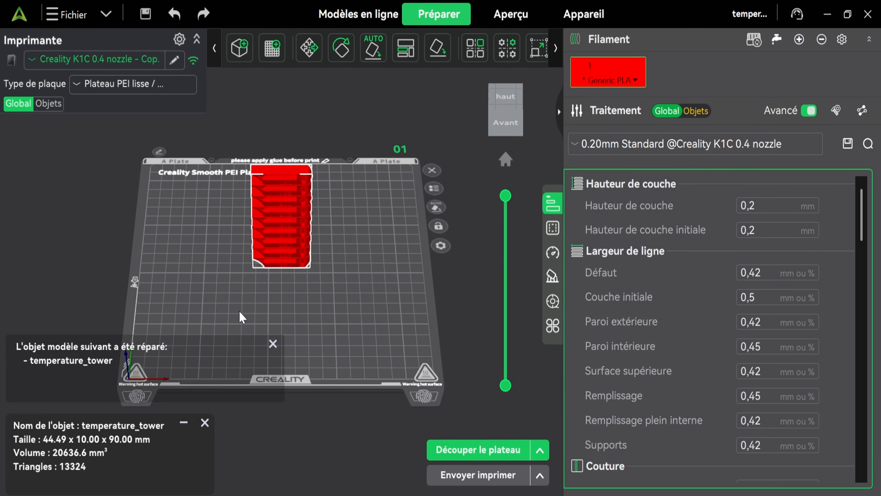
left_click(468, 452)
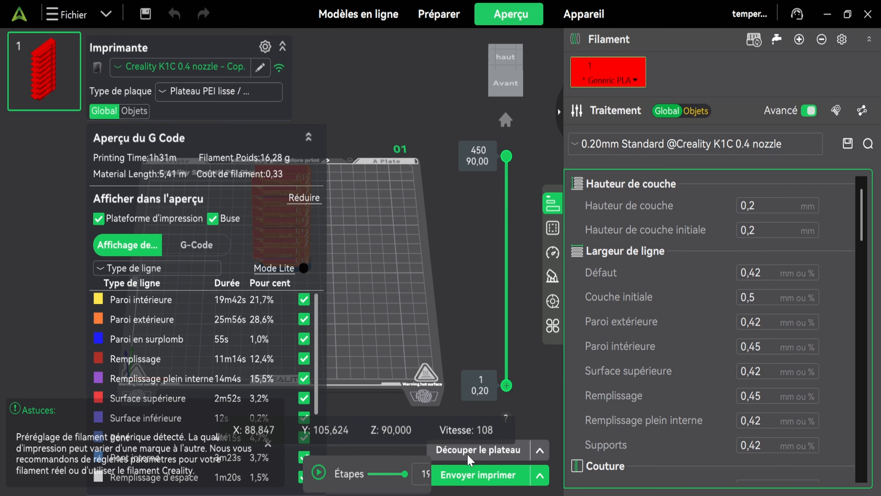
Send the sliced temperature tower to the network printer and start printing with print calibration enabled.
left_click(476, 477)
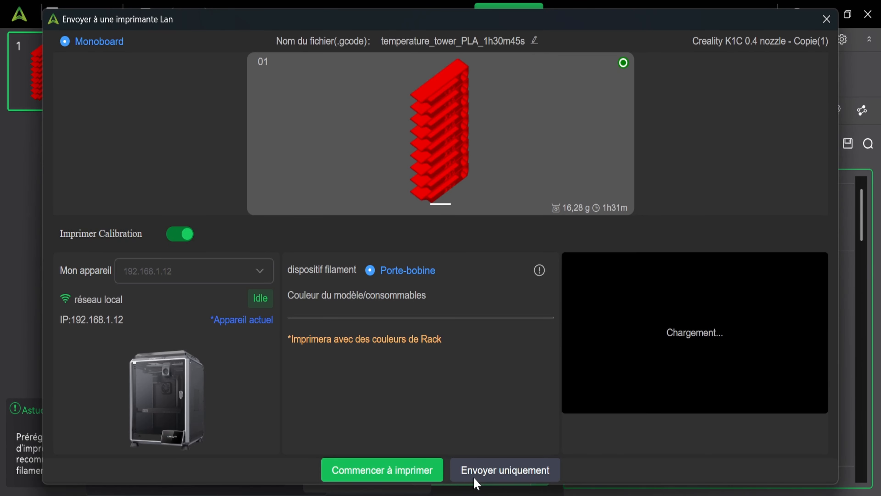
left_click(363, 478)
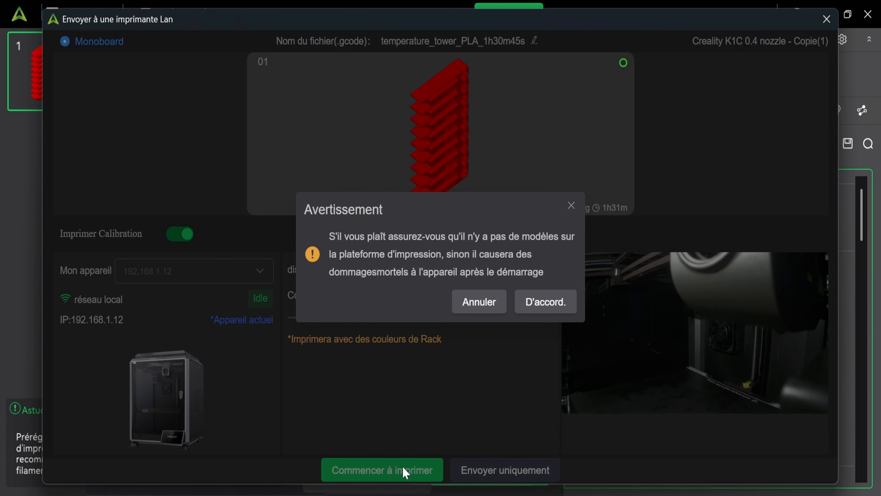
left_click(545, 309)
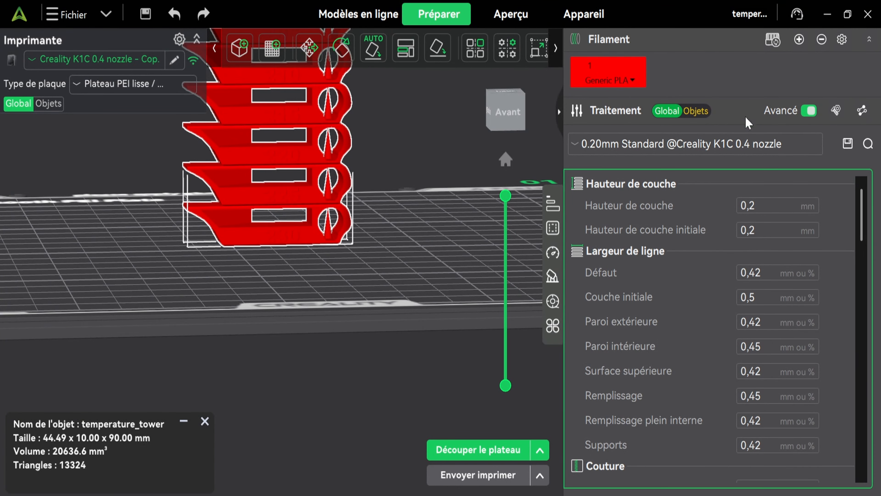
Set the Generic PLA preset's minimum recommended nozzle temperature to 190 °C and enter a new maximum.
left_click(617, 78)
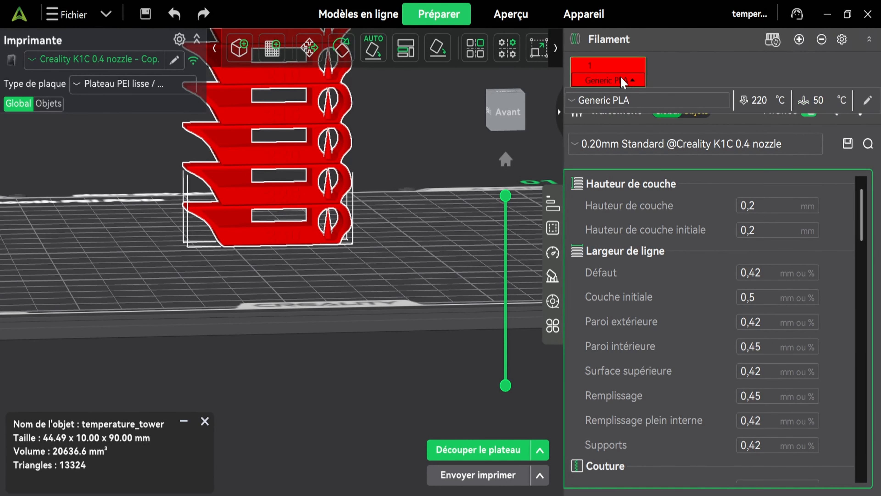
left_click(867, 104)
left_click_drag(704, 171, 710, 240)
left_click(603, 261)
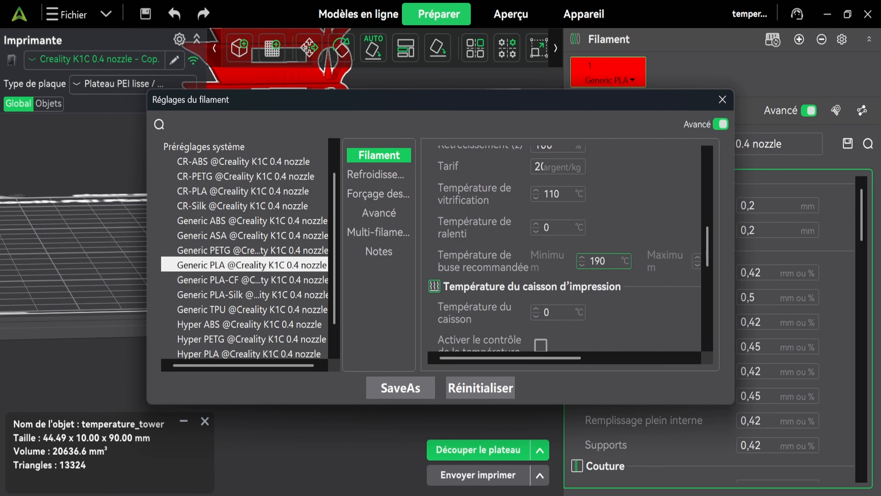
double_click(598, 261)
type("19")
left_click_drag(583, 363, 649, 361)
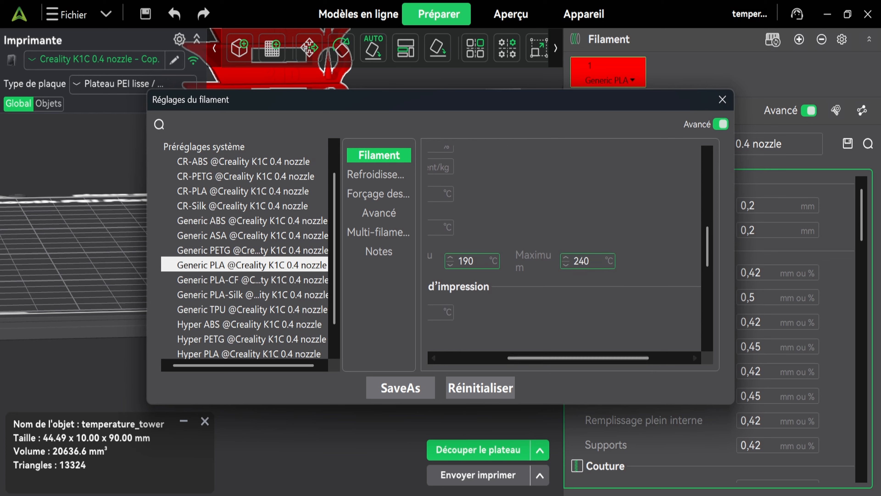
key("Tab")
type("23")
left_click_drag(565, 358, 499, 357)
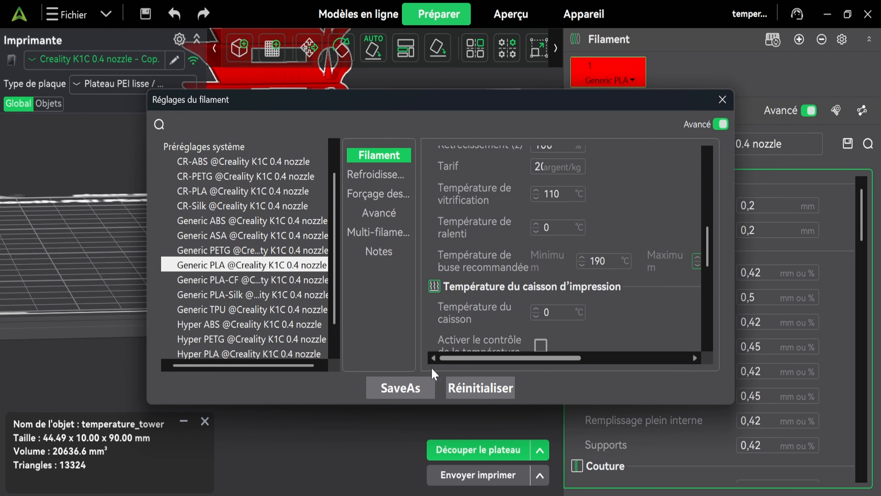
Save the modified filament settings as a user preset named PLA ELEGOO.
left_click(413, 389)
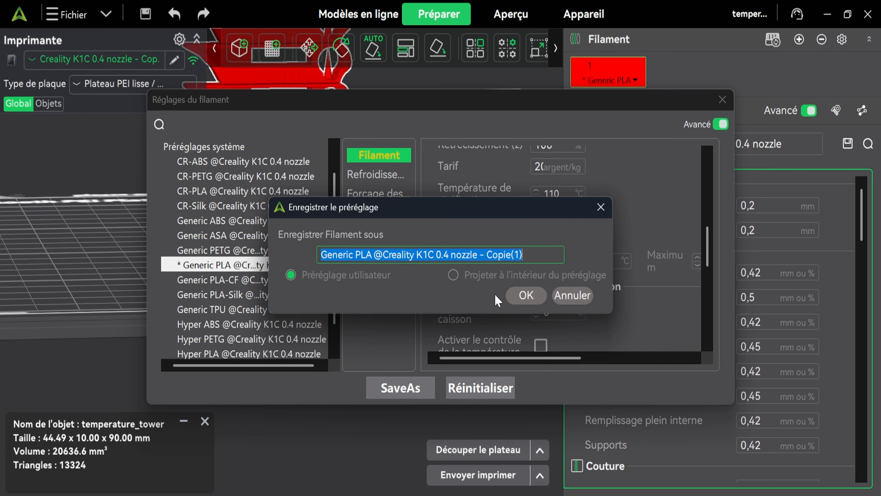
key("BackSpace")
type("PLA ELEGOO")
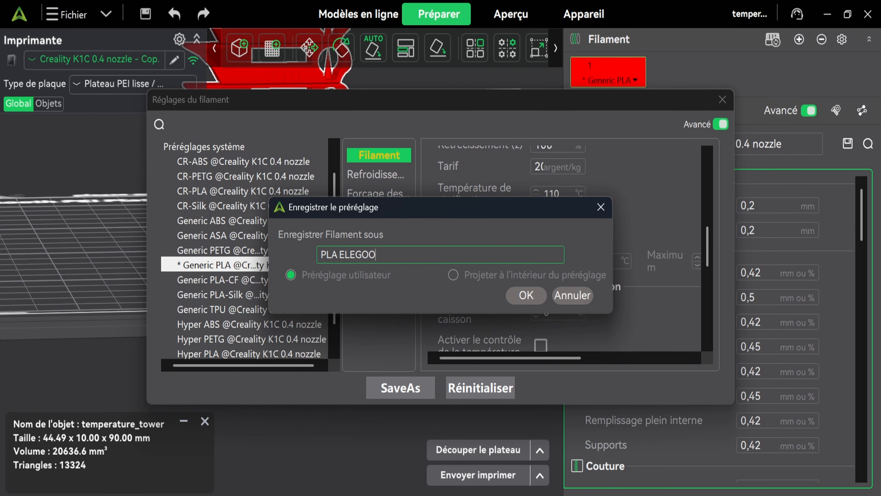
left_click(529, 298)
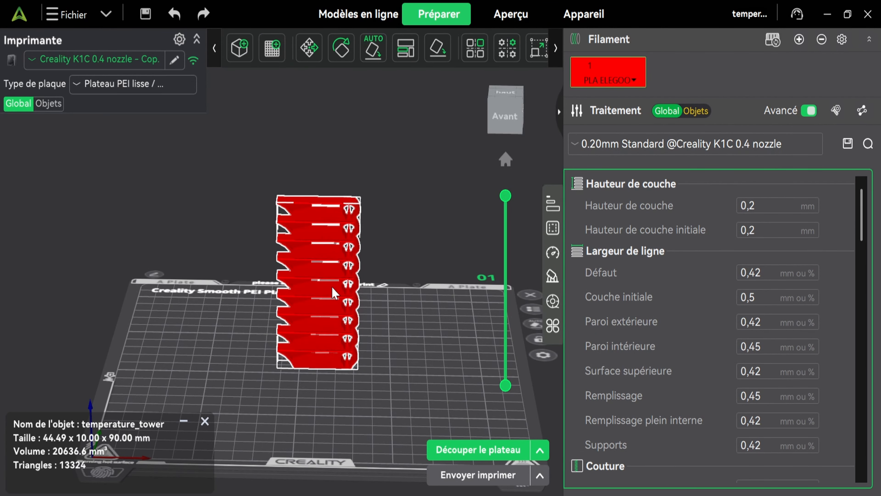
Replace the temperature tower with the Passe 1 flow calibration test pieces and slice the plate.
key("Delete")
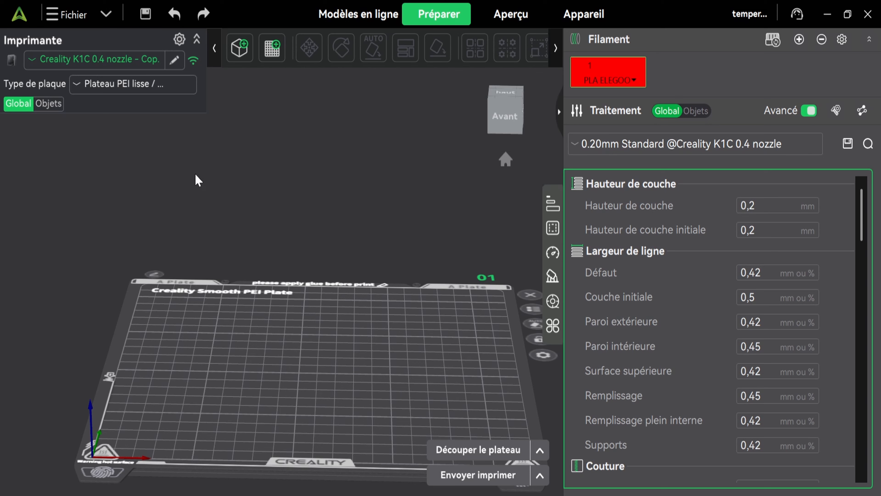
left_click(104, 16)
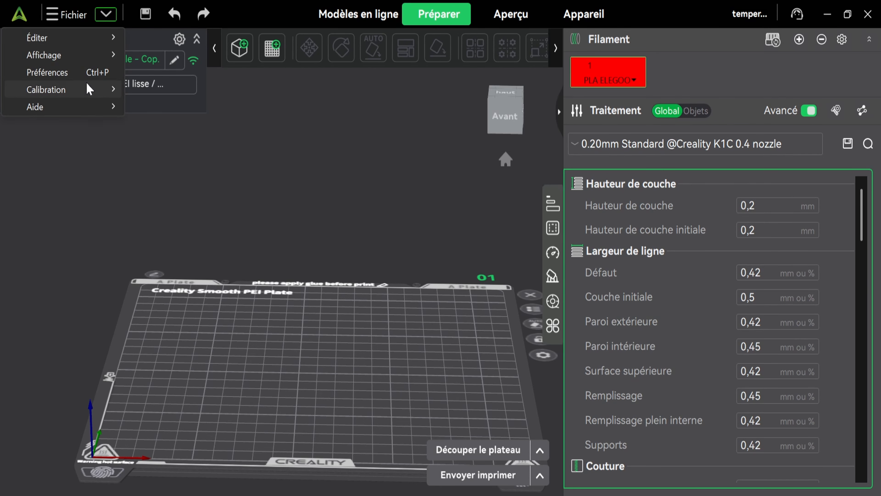
mouse_move(92, 89)
mouse_move(201, 114)
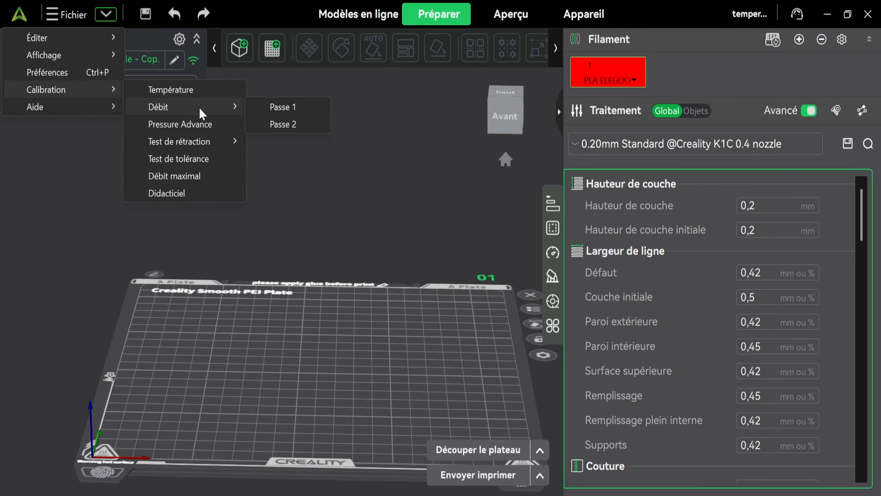
left_click(270, 111)
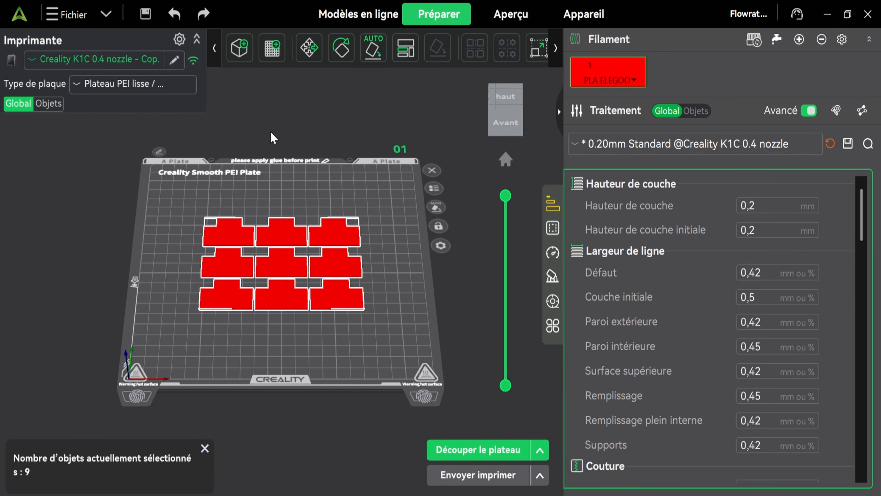
left_click(472, 451)
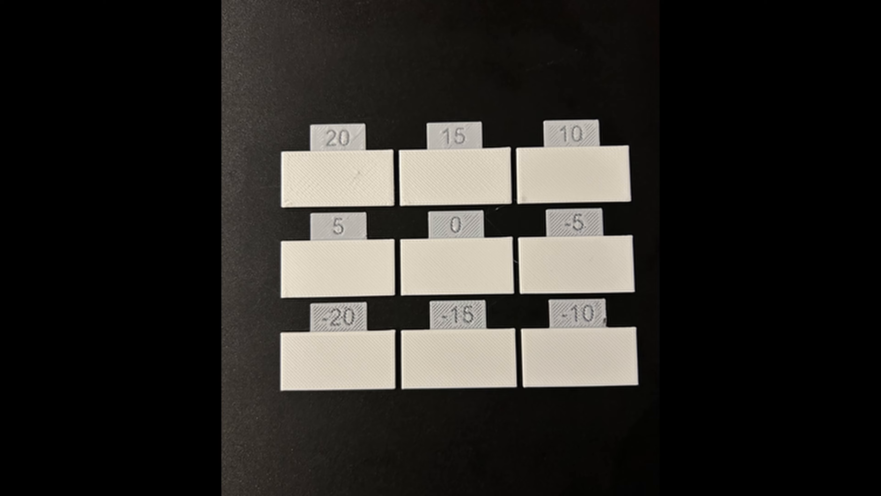
Replace the Passe 1 pieces with the Passe 2 flow calibration test based on sample 5, and slice the plate.
left_click_drag(244, 167, 487, 391)
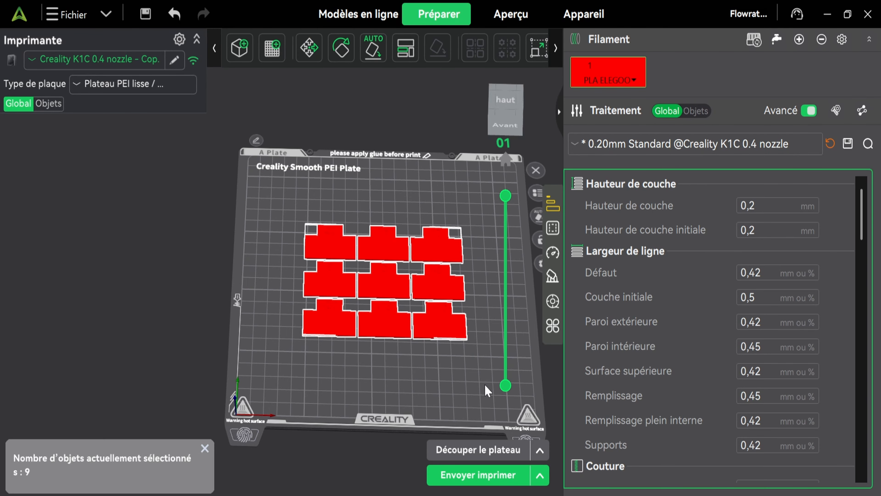
key("Delete")
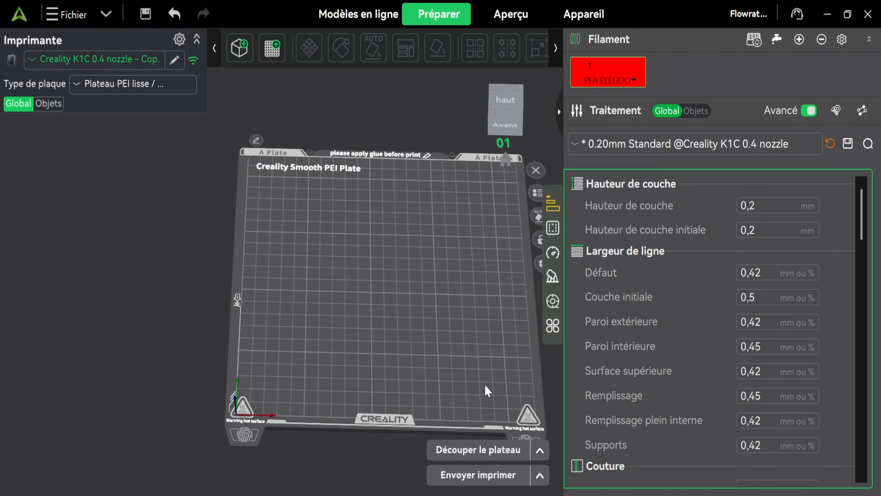
left_click(106, 14)
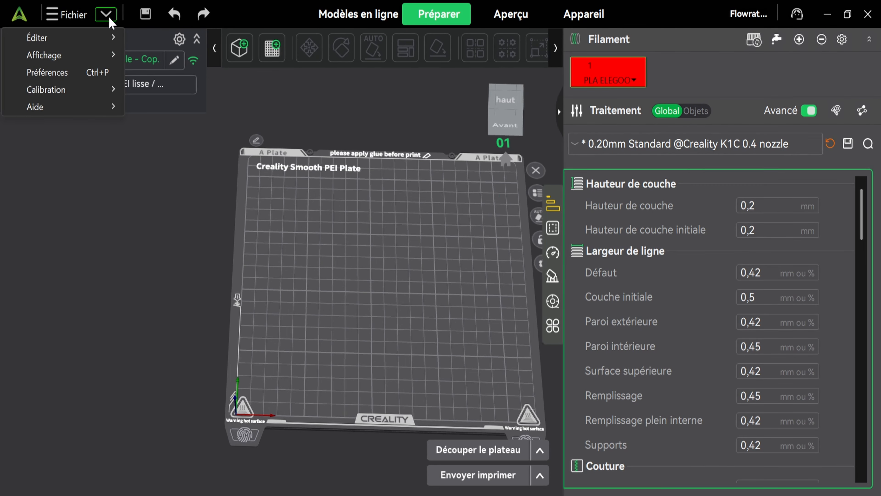
mouse_move(101, 92)
mouse_move(187, 108)
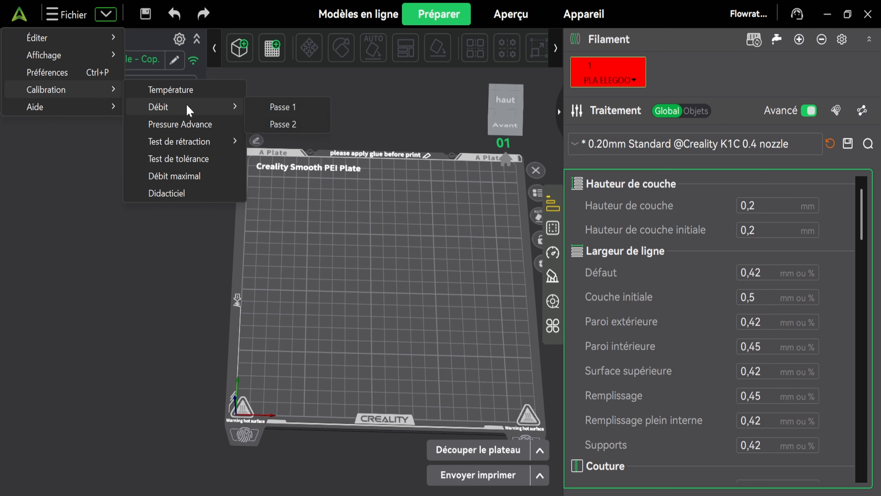
left_click(283, 125)
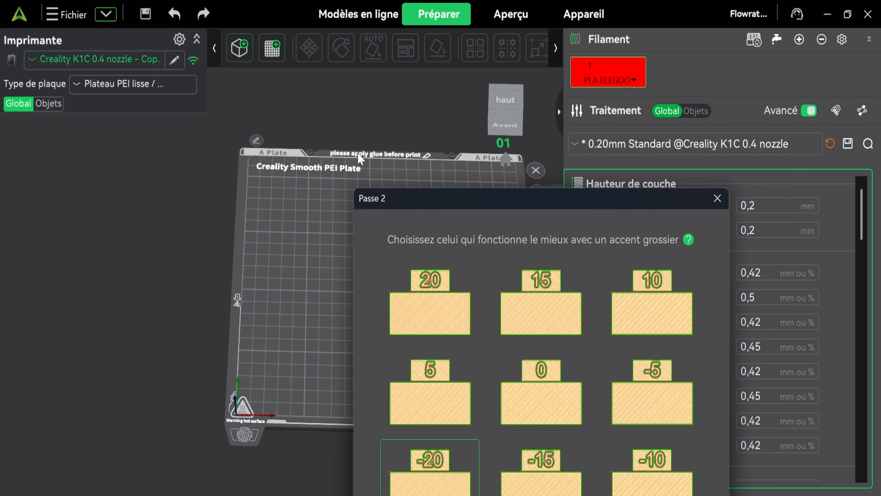
left_click_drag(402, 163, 304, 84)
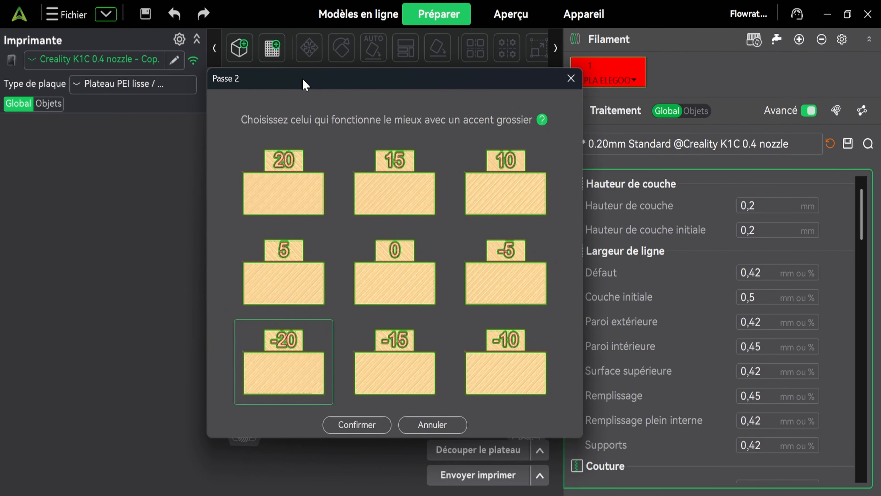
left_click(298, 277)
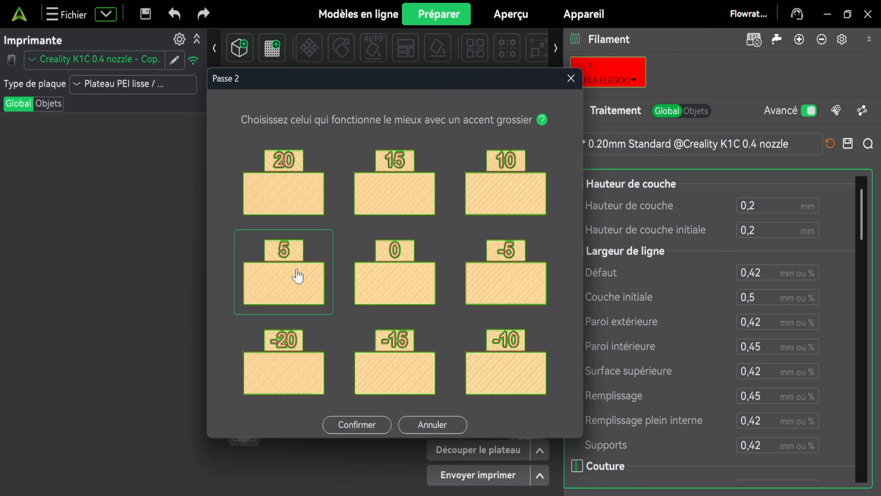
left_click(357, 424)
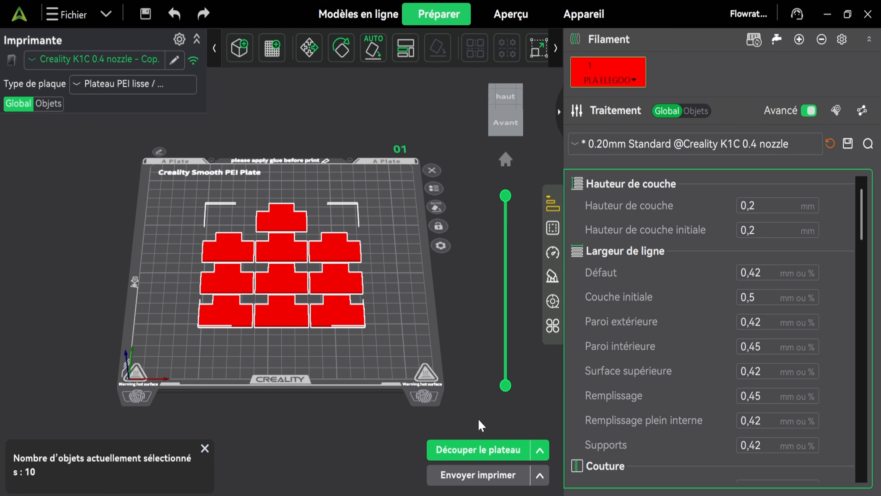
left_click(480, 451)
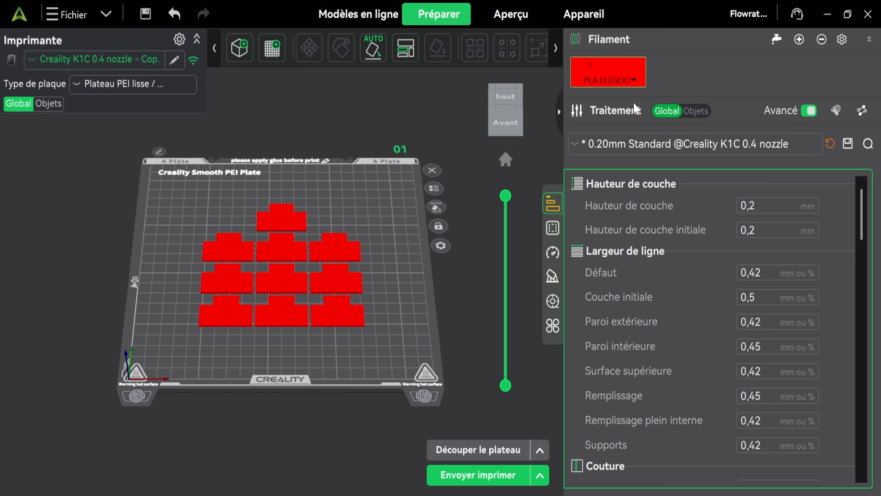
Set the PLA ELEGOO filament's flow ratio to 0.998 and save the preset.
left_click(636, 81)
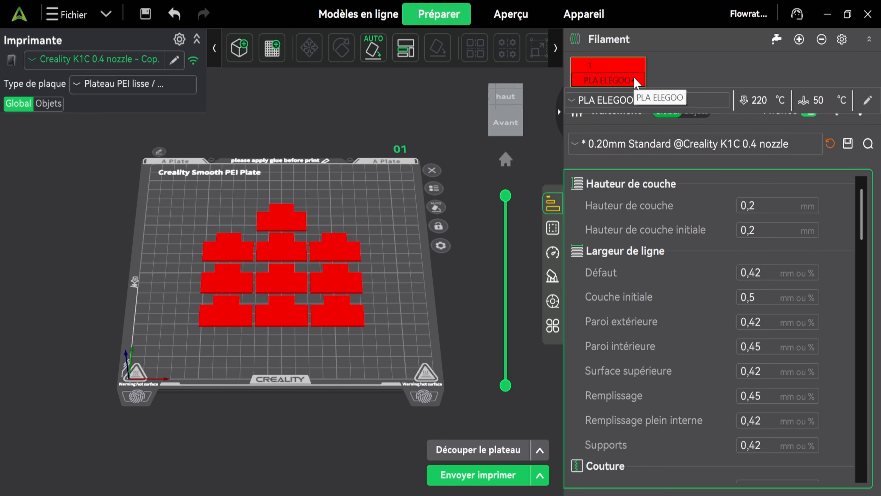
left_click(867, 101)
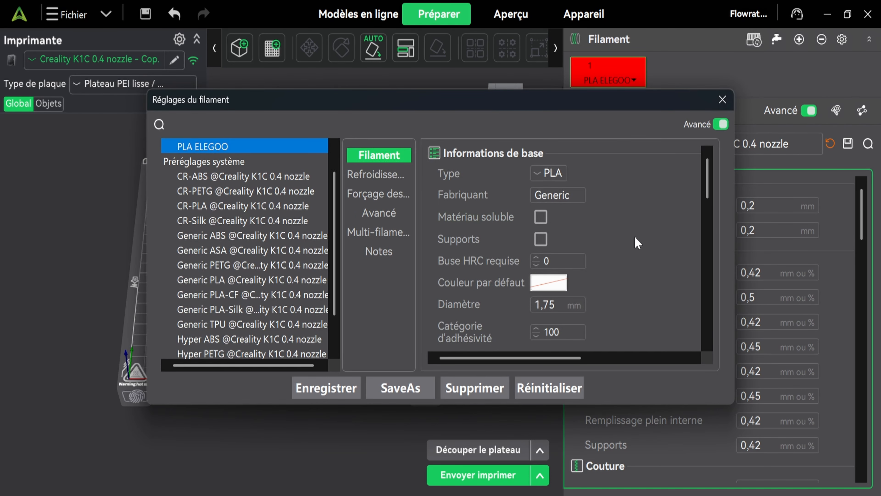
left_click_drag(708, 192, 708, 213)
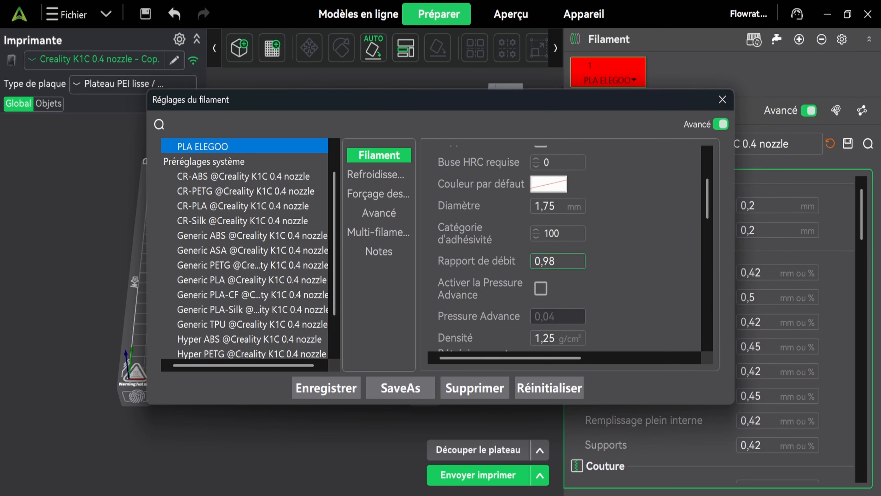
left_click(559, 260)
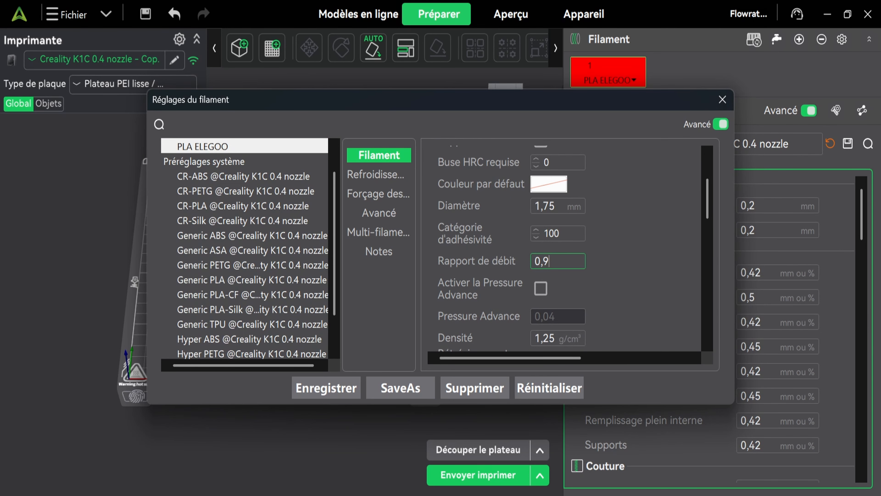
type("98")
left_click(332, 390)
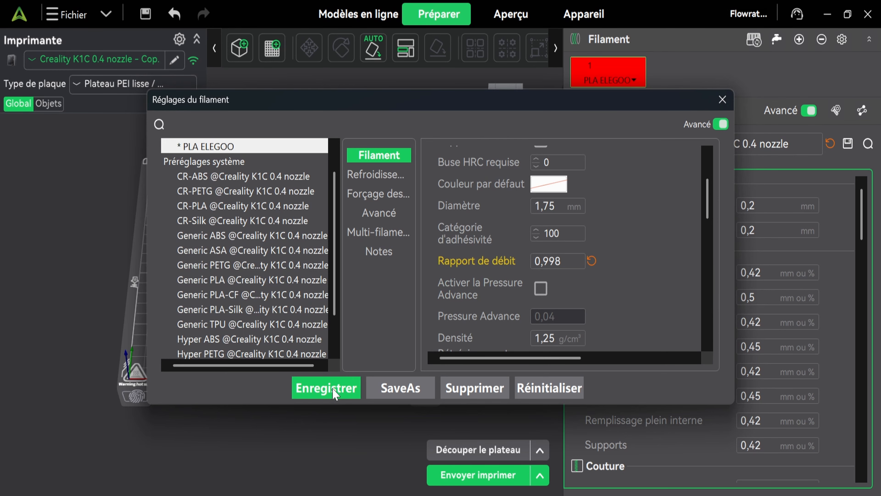
left_click(724, 101)
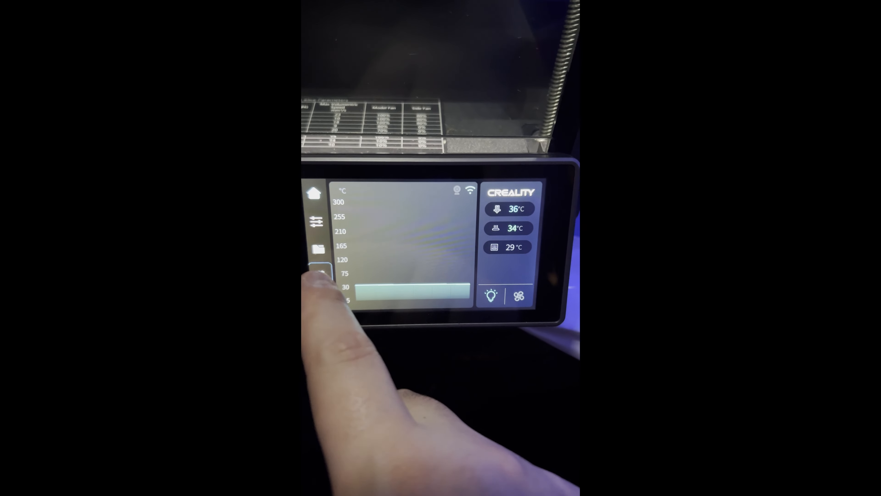
left_click(335, 278)
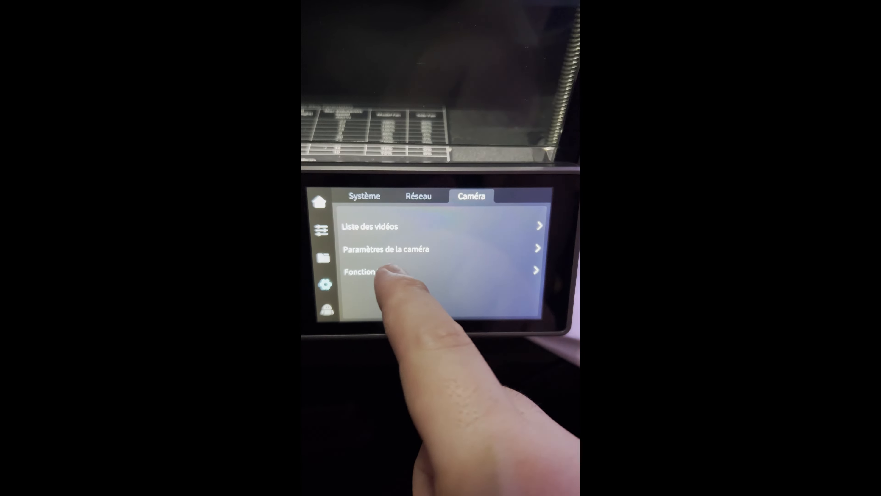
left_click(365, 272)
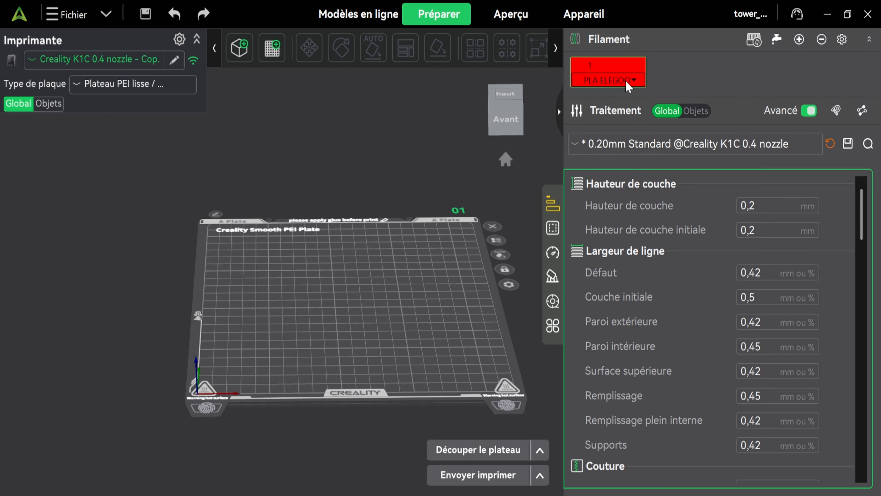
Enable Pressure Advance in the PLA ELEGOO filament preset with a value of 0 and save the preset.
left_click(628, 80)
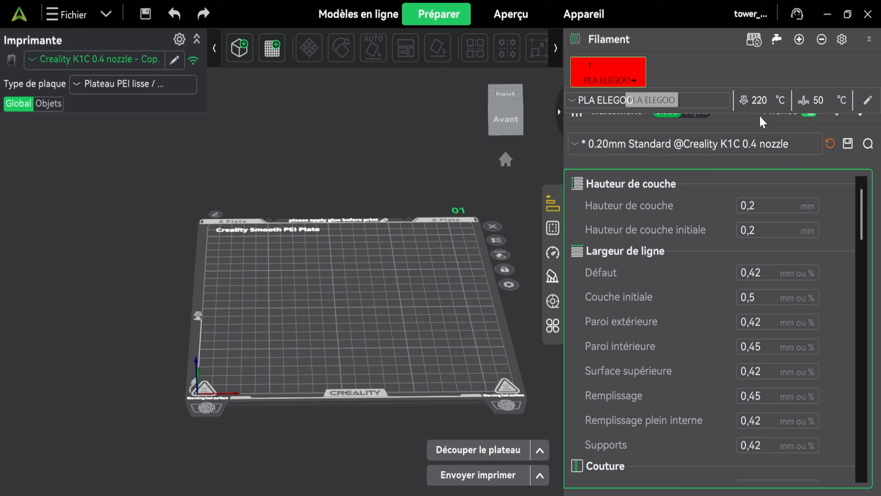
left_click(867, 101)
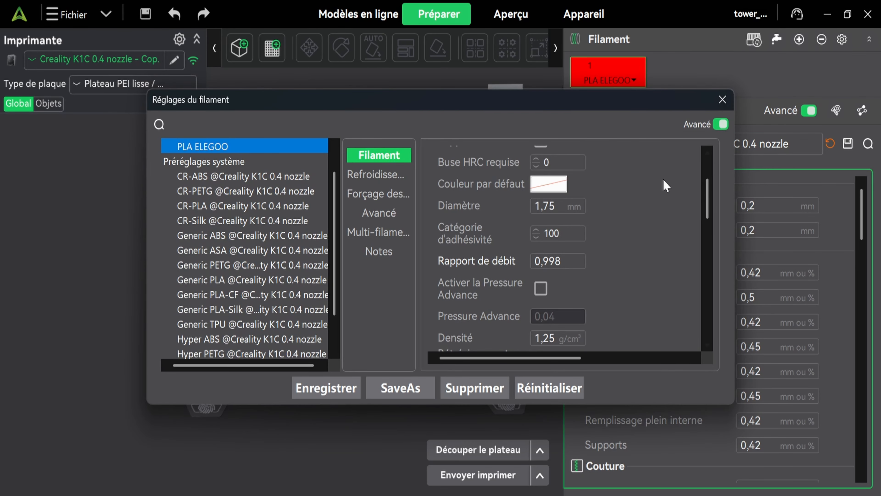
mouse_move(710, 196)
left_mouse_down()
mouse_move(709, 168)
mouse_move(708, 204)
left_mouse_up()
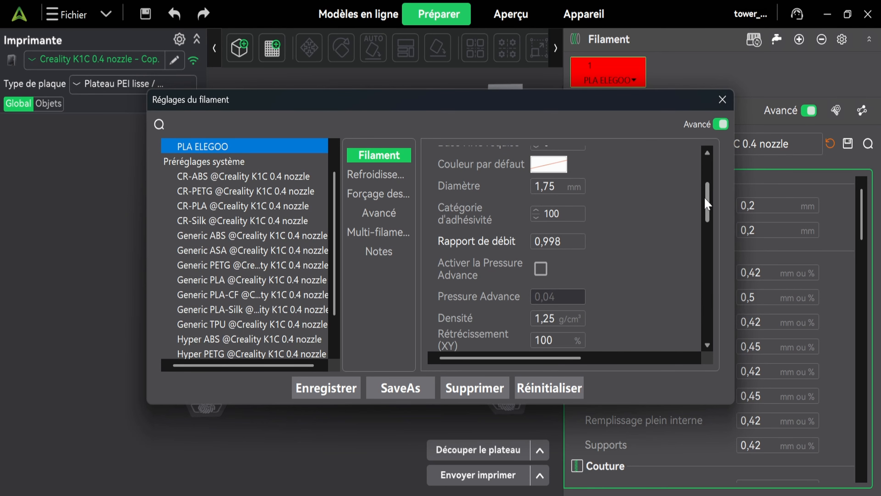
left_click(538, 271)
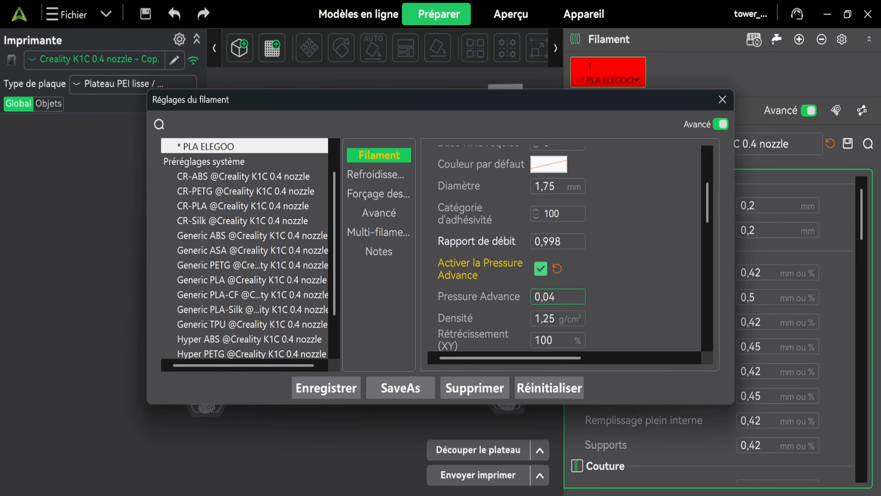
left_click_drag(554, 296, 533, 302)
type("0")
left_click(326, 389)
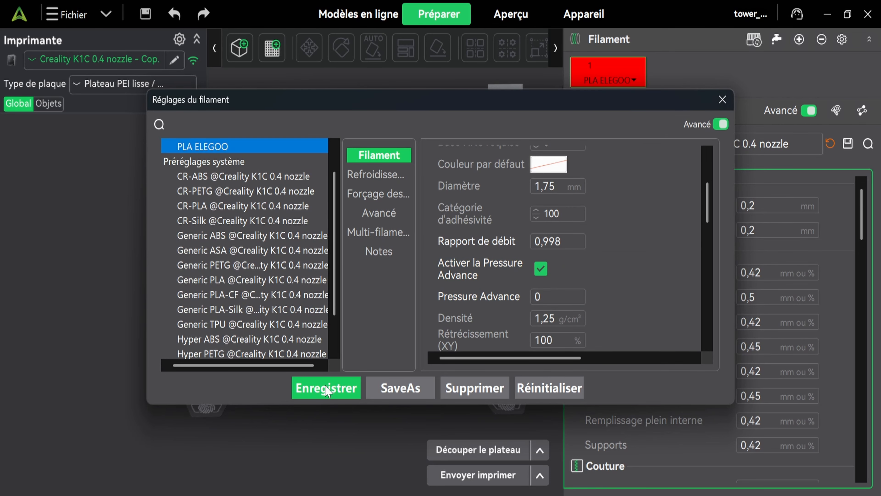
key("Escape")
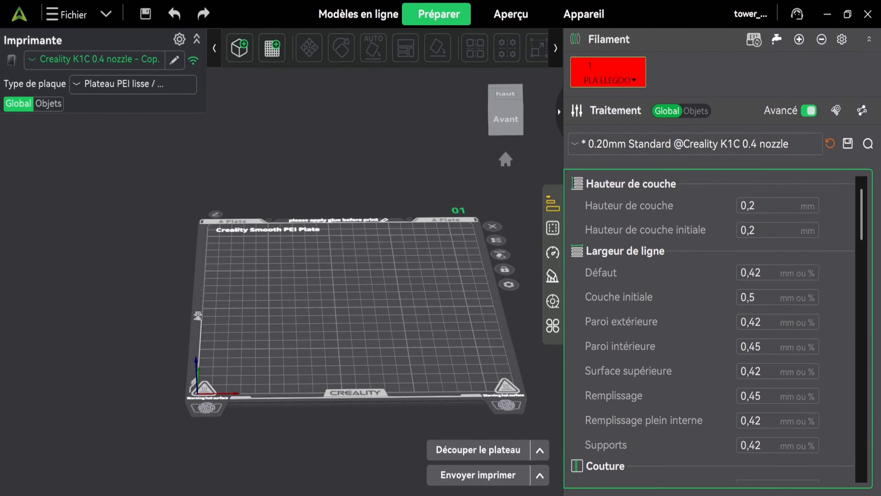
Generate a Direct Drive Pressure Advance tower from 0 to 0.15 with a 0.002 interval and a 50 °C bed.
left_click(109, 15)
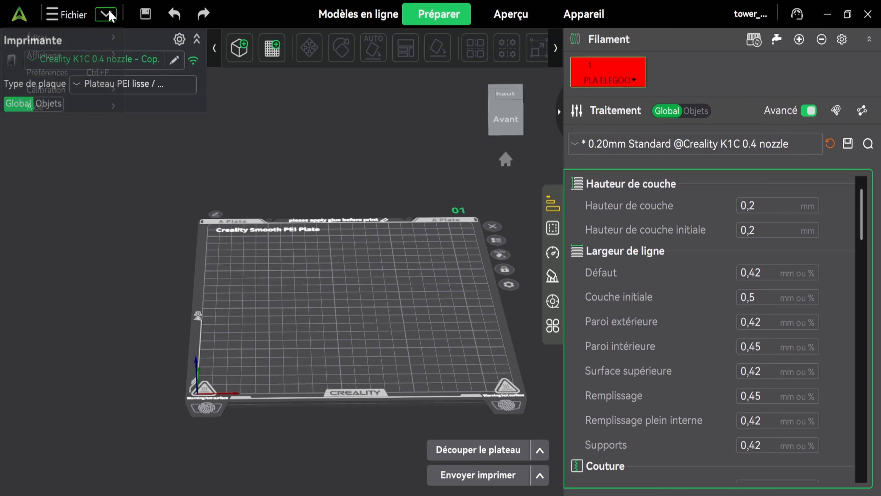
mouse_move(104, 89)
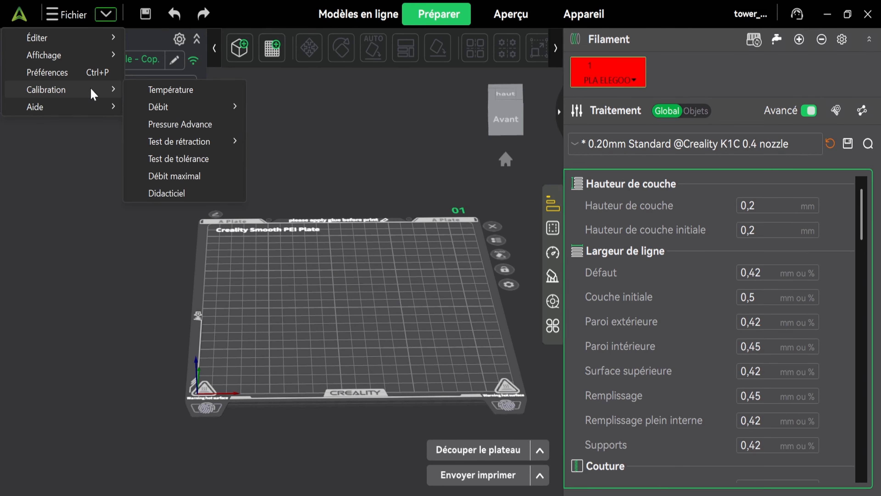
left_click(208, 126)
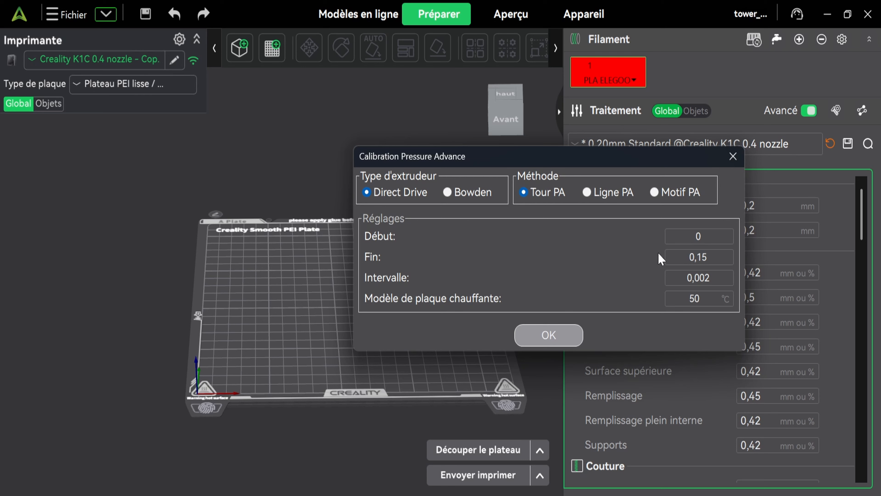
left_click(690, 236)
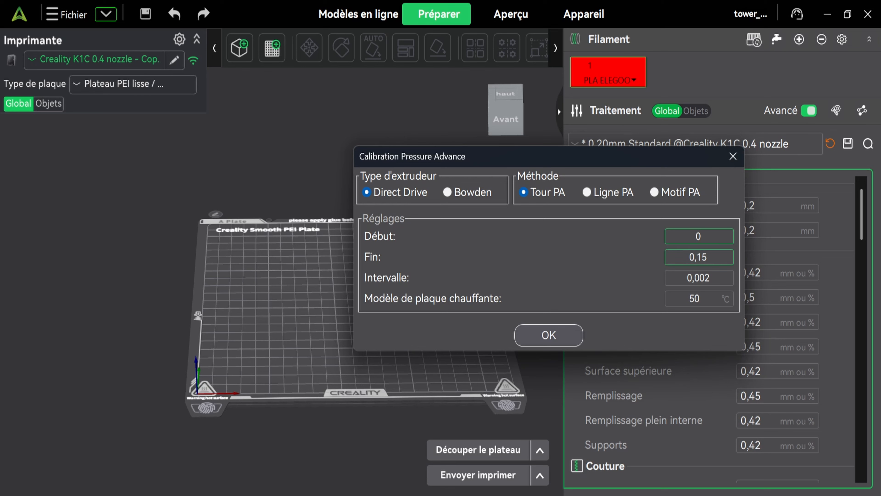
left_click(709, 258)
left_click(714, 276)
left_click(711, 297)
left_click(554, 337)
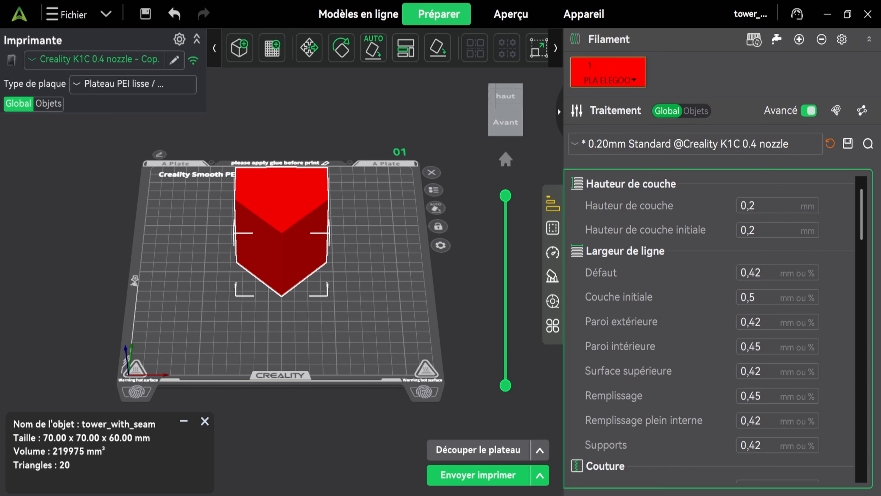
Set the PLA ELEGOO filament's Pressure Advance value to 0.046 and save the preset.
left_click(626, 79)
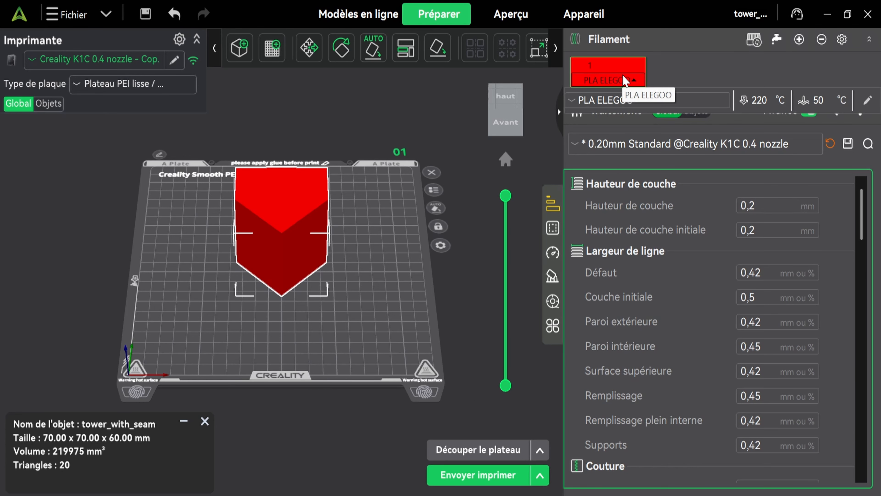
left_click(867, 101)
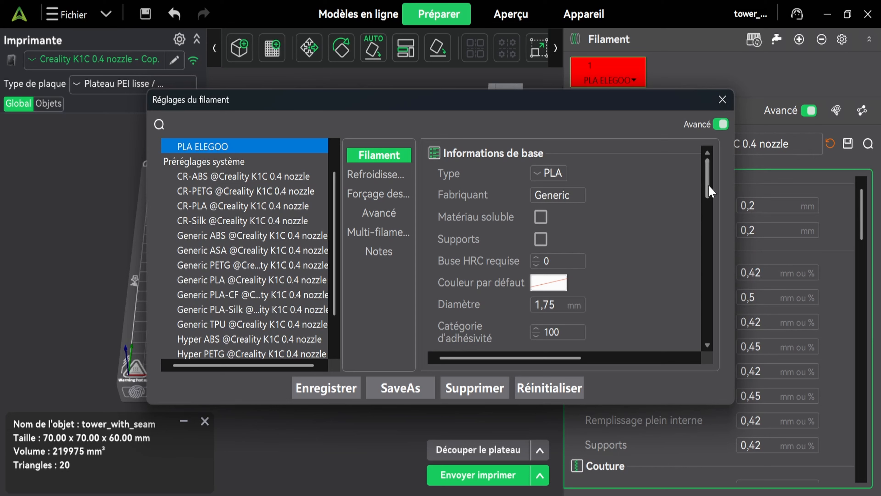
left_click_drag(709, 194, 708, 215)
left_click(555, 267)
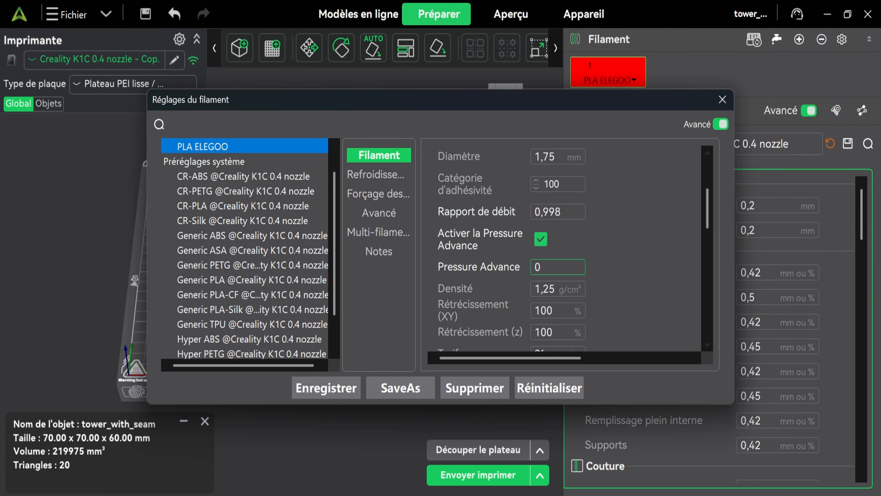
type(".")
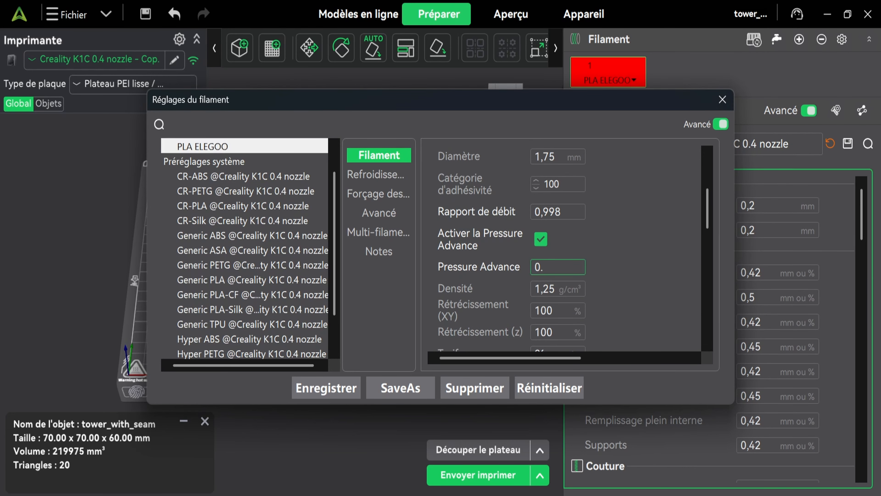
type("046")
left_click(326, 388)
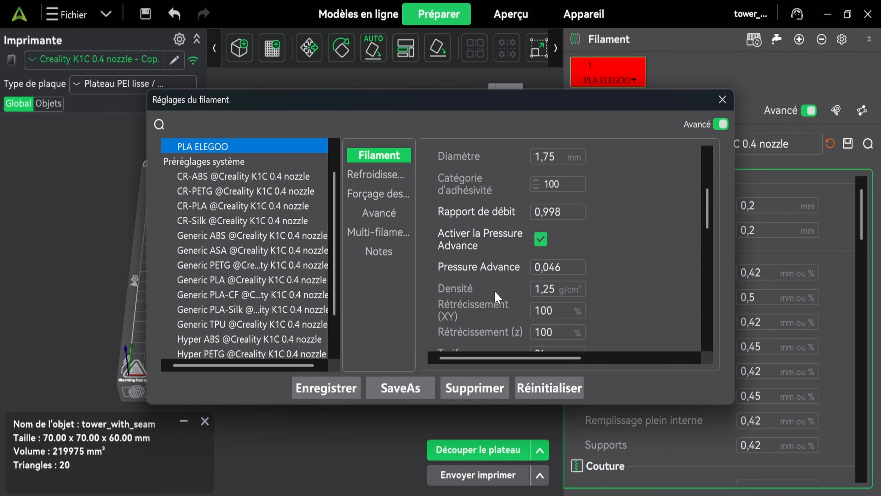
left_click(722, 100)
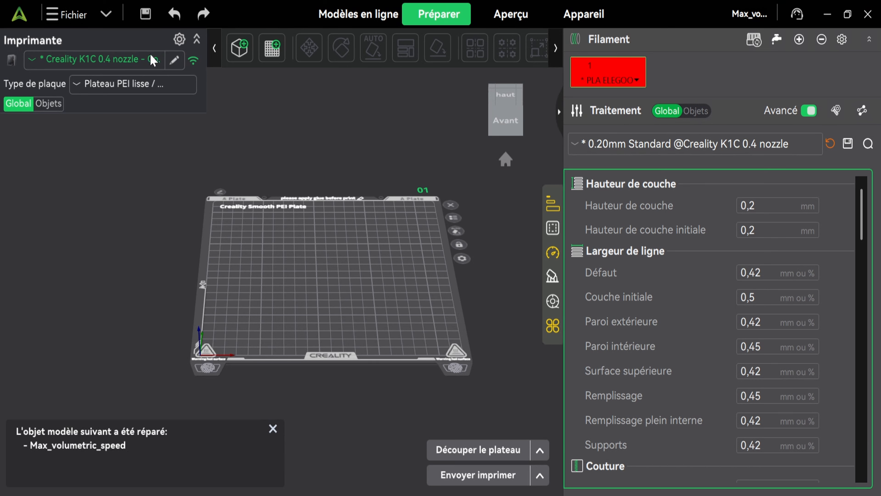
Start a maximum volumetric speed test from 5 to 20 mm³/s with a 0.5 mm³/s interval and a 50 °C bed.
left_click(108, 15)
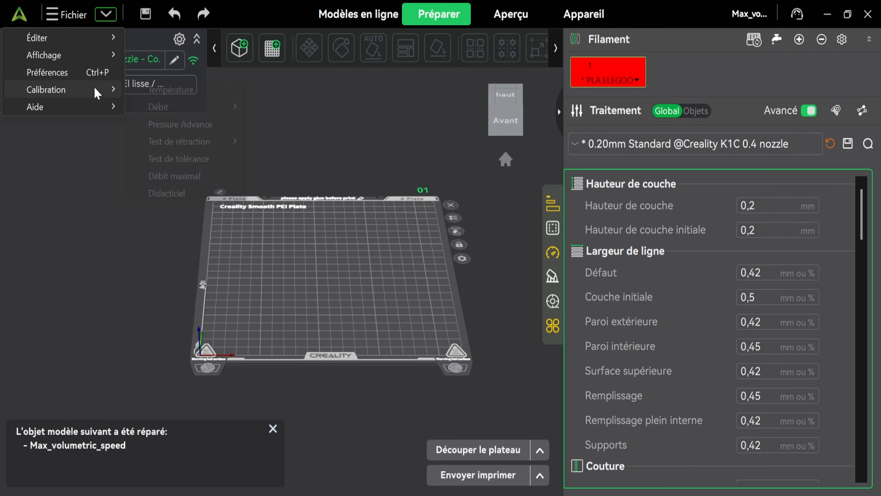
mouse_move(93, 87)
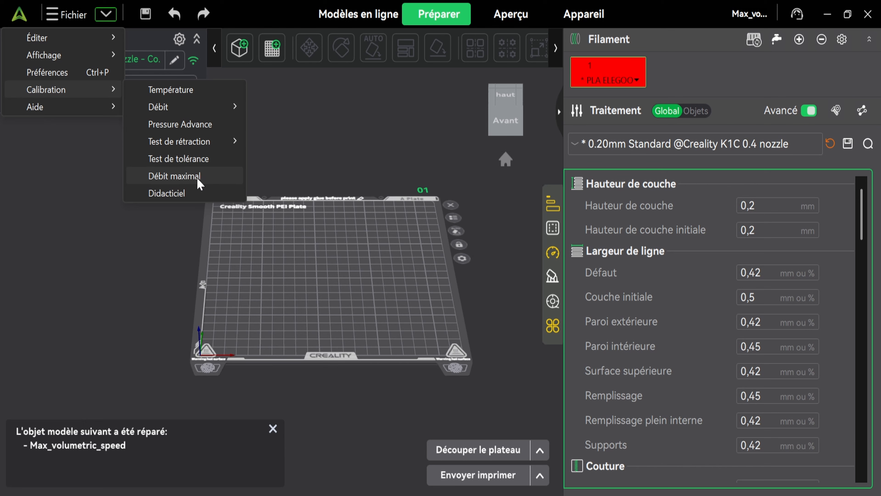
left_click(200, 183)
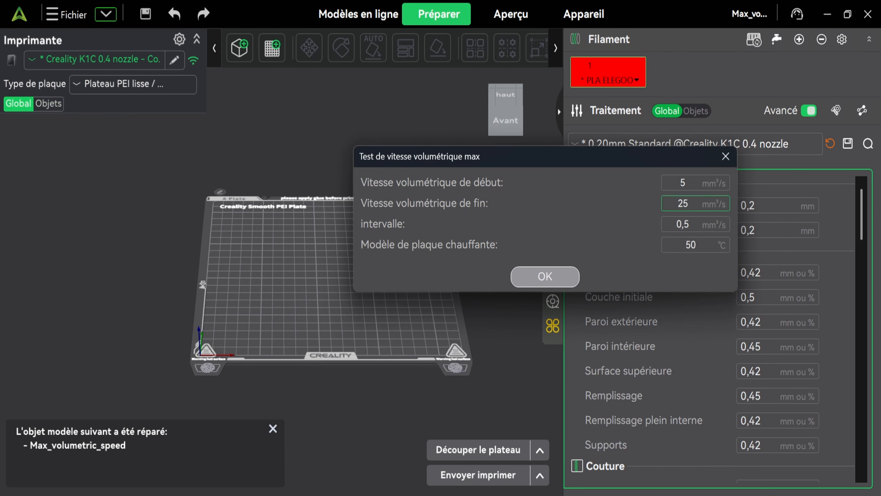
key("BackSpace")
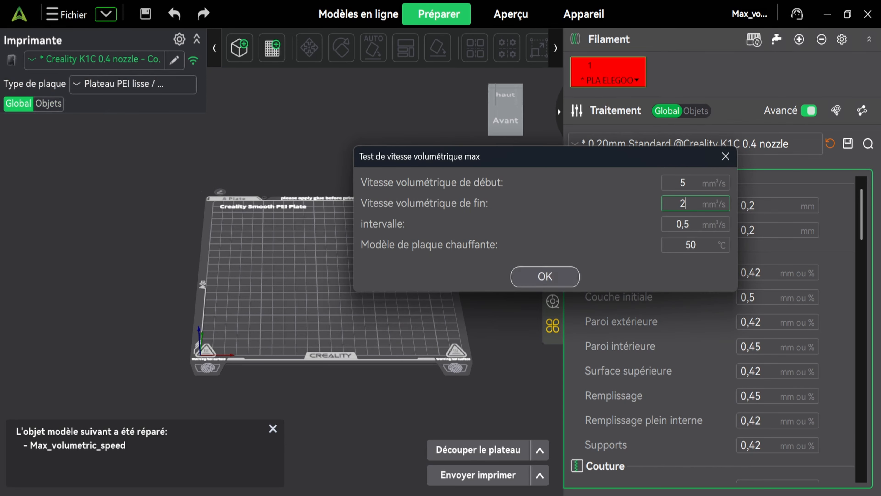
type("0")
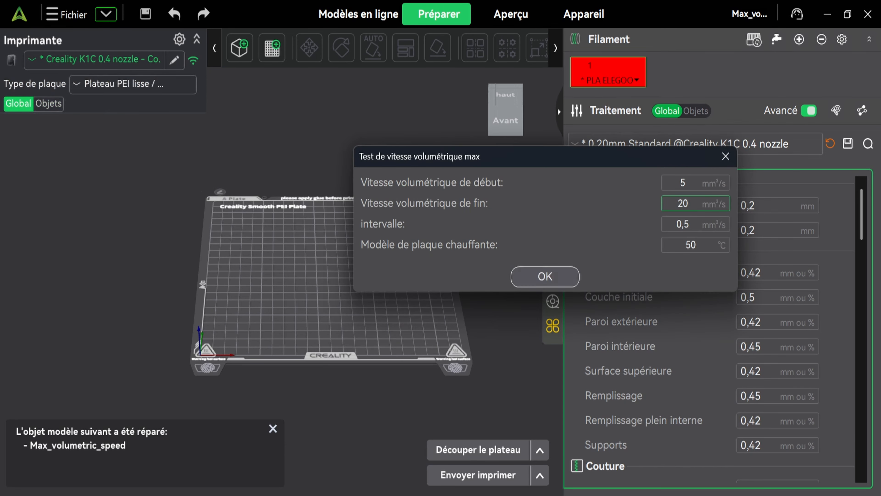
left_click(544, 276)
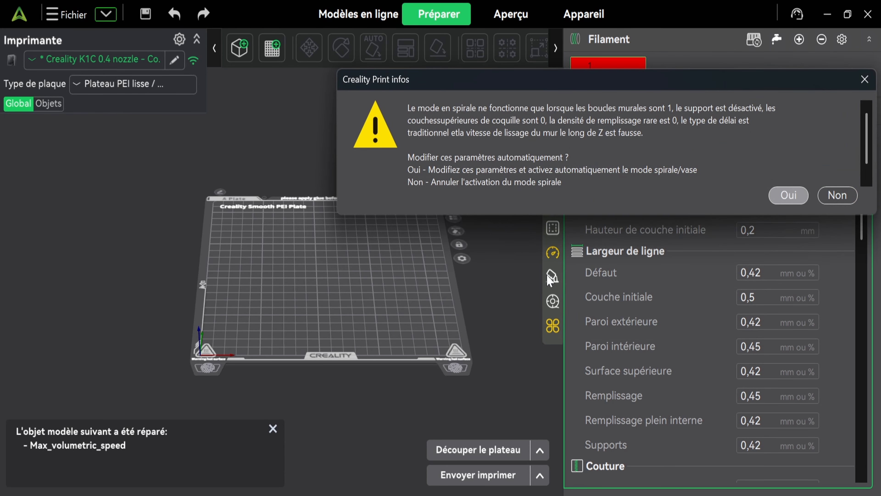